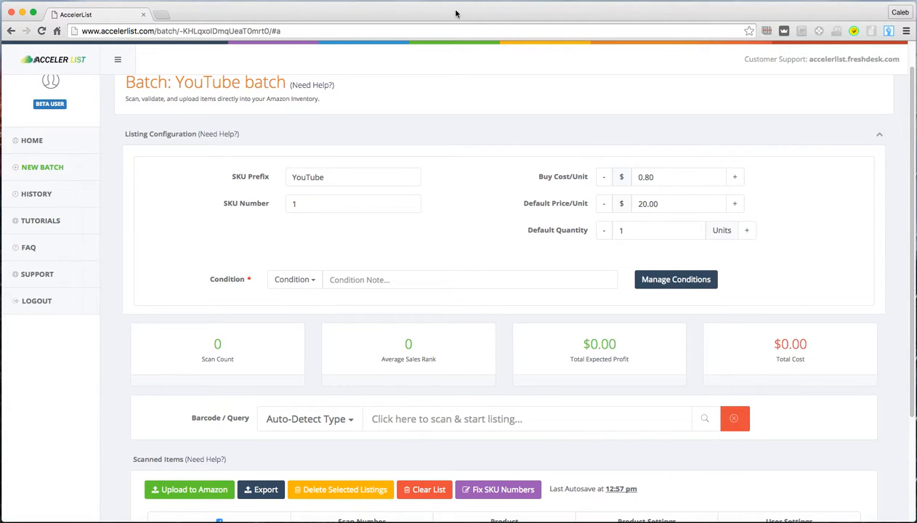
Look over the YouTube batch page from the listing configuration to the scanned items, including the export options
scroll(502, 139, "down", 3)
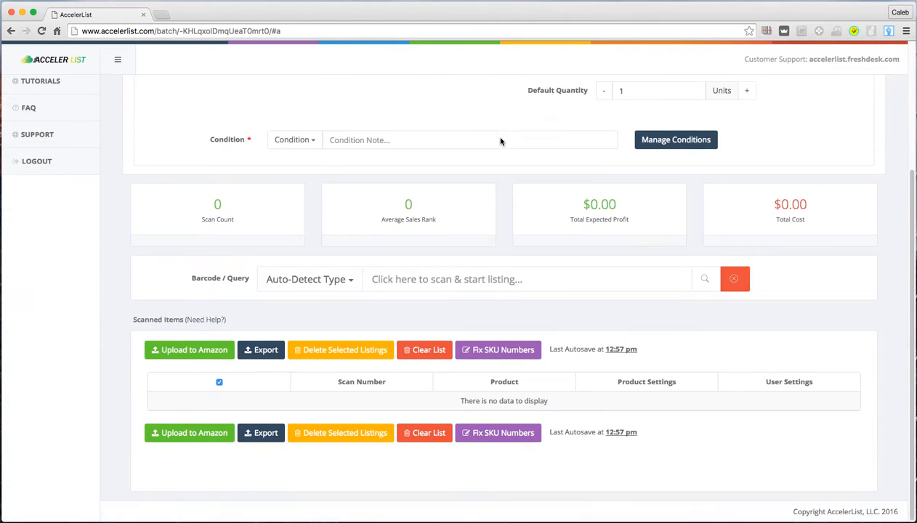
scroll(500, 190, "up", 4)
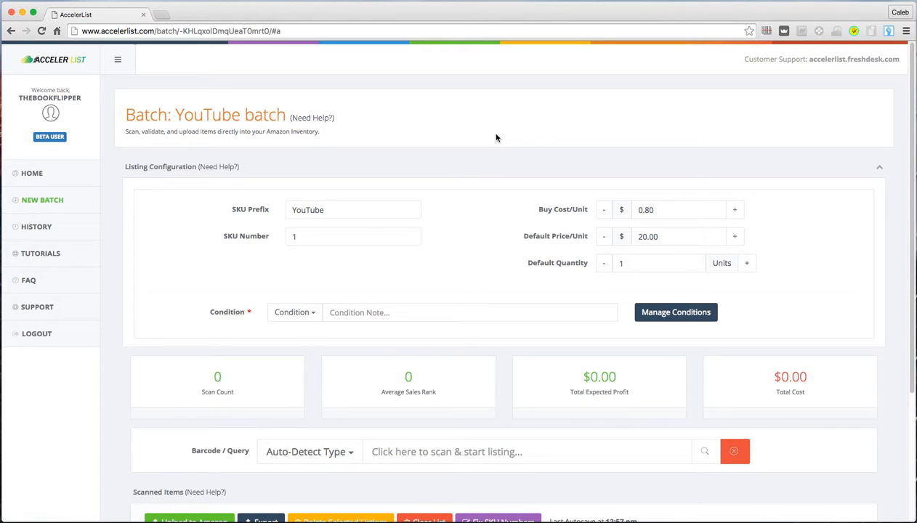
scroll(457, 232, "down", 1)
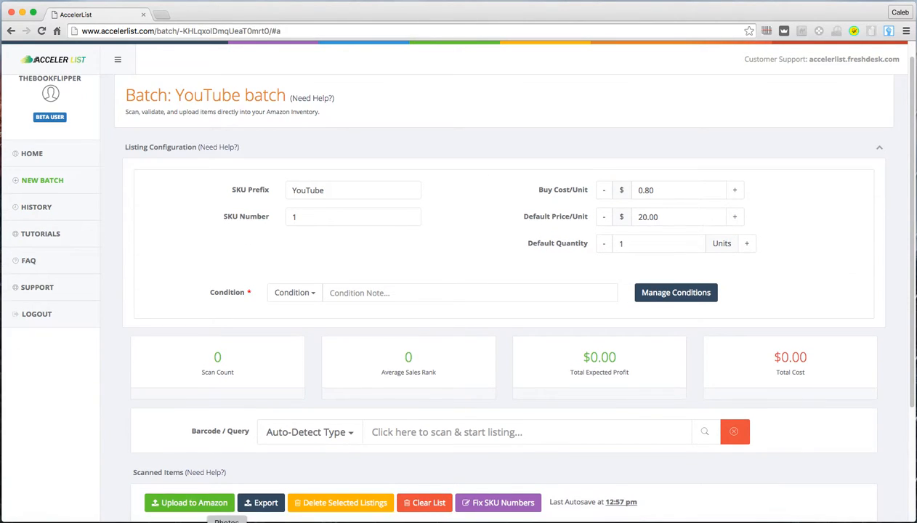
scroll(270, 504, "down", 3)
left_click(266, 418)
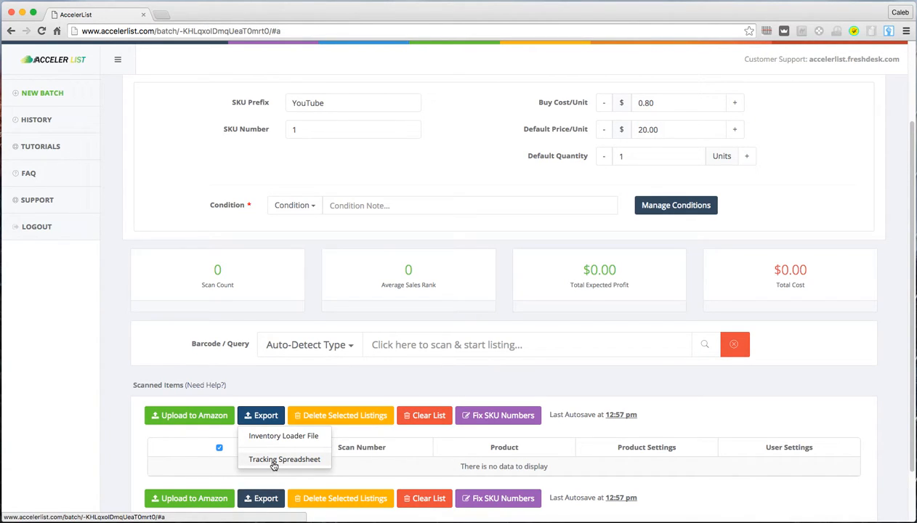
left_click(356, 379)
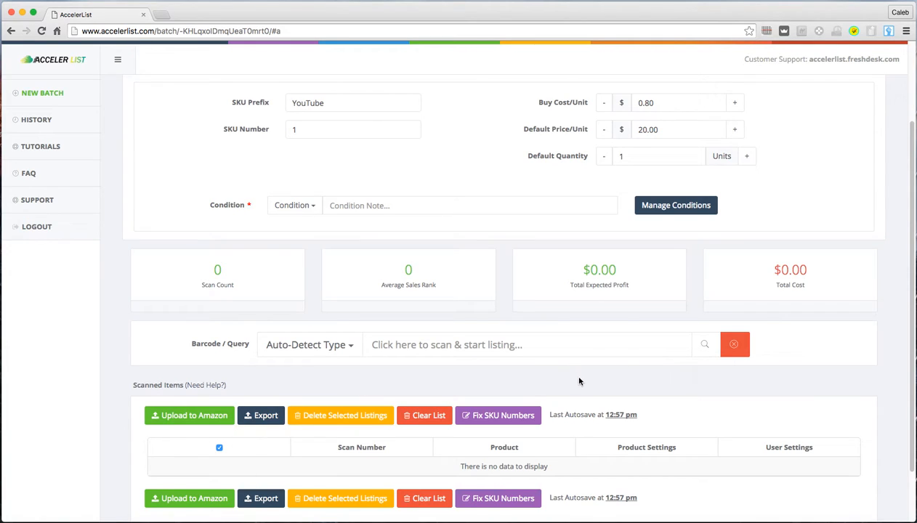
scroll(890, 294, "up", 3)
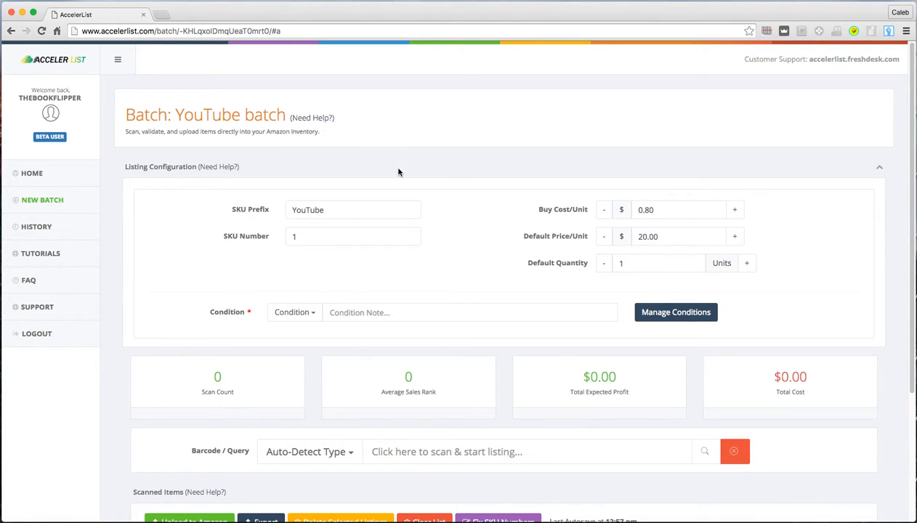
Enter 1.07 as the buy cost per unit in the listing configuration
left_click(329, 209)
left_click_drag(657, 210, 634, 209)
type("1.07")
left_click(668, 239)
left_click(659, 209)
key("BackSpace")
key("BackSpace")
type("07")
key("Tab")
left_click(656, 208)
Set the default price per unit to $99 in the listing configuration
left_click_drag(658, 231, 633, 231)
type("99")
left_click(770, 226)
left_click(677, 268)
Set the default condition to Used / Good with the note "Former library book with typical markings. Clean otherwise."
left_click(306, 314)
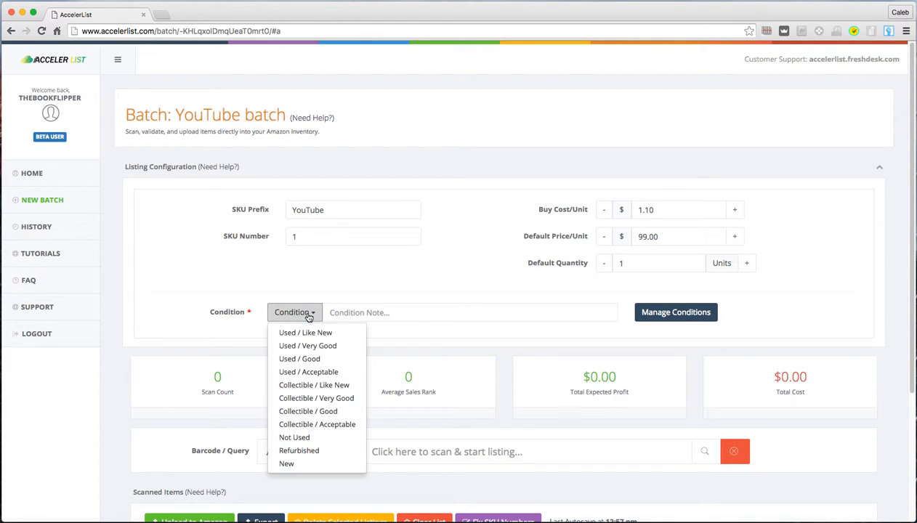
left_click(311, 359)
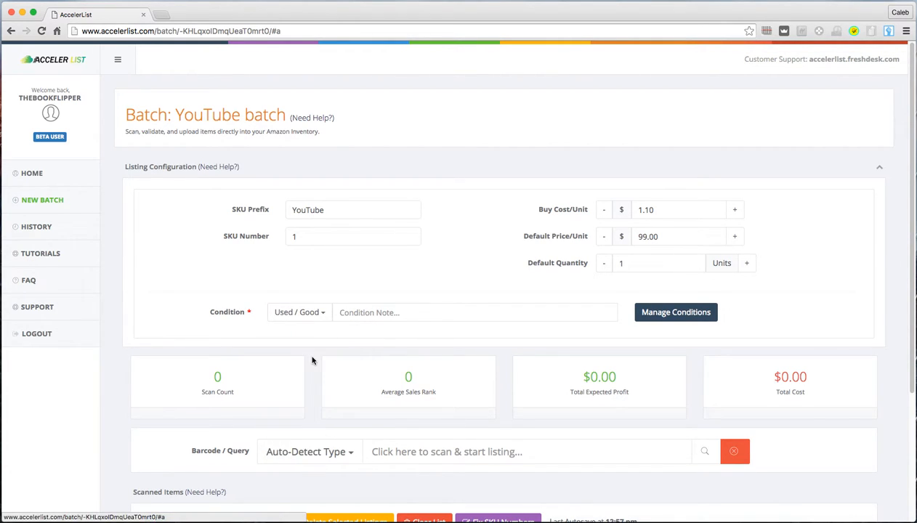
left_click(354, 315)
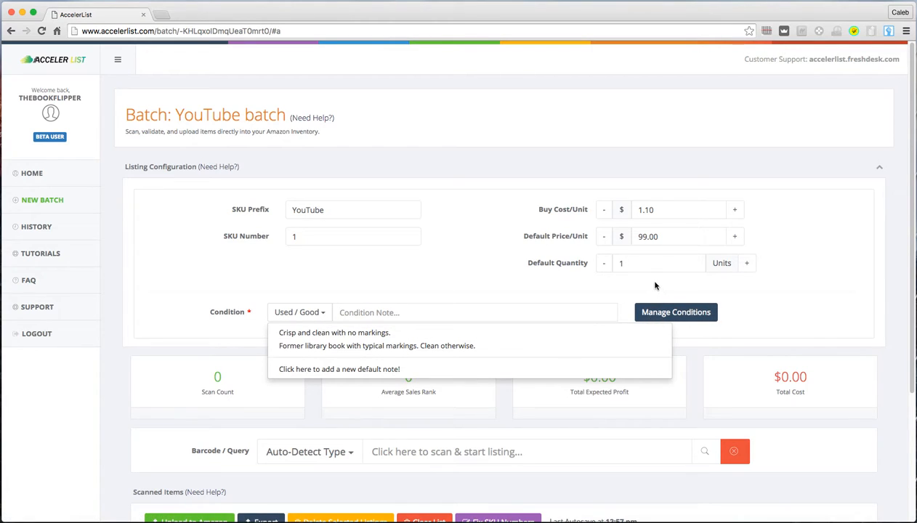
left_click(446, 347)
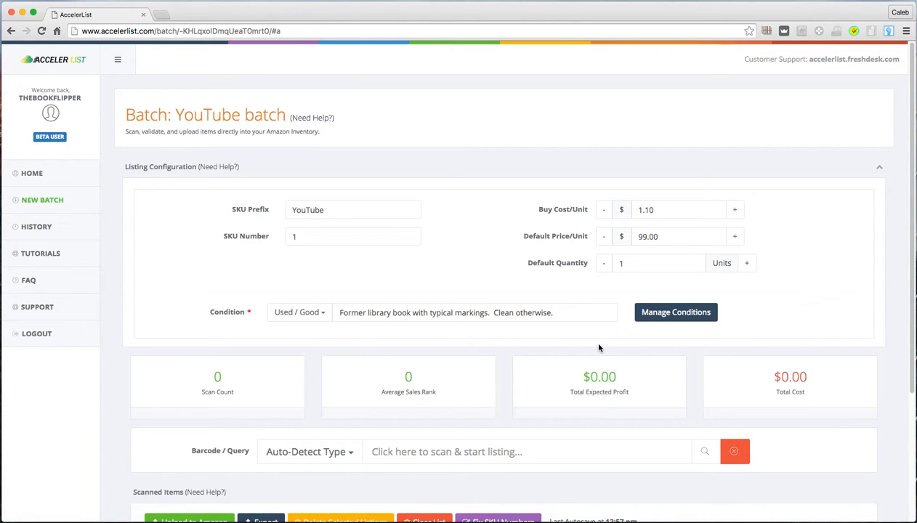
scroll(592, 314, "down", 2)
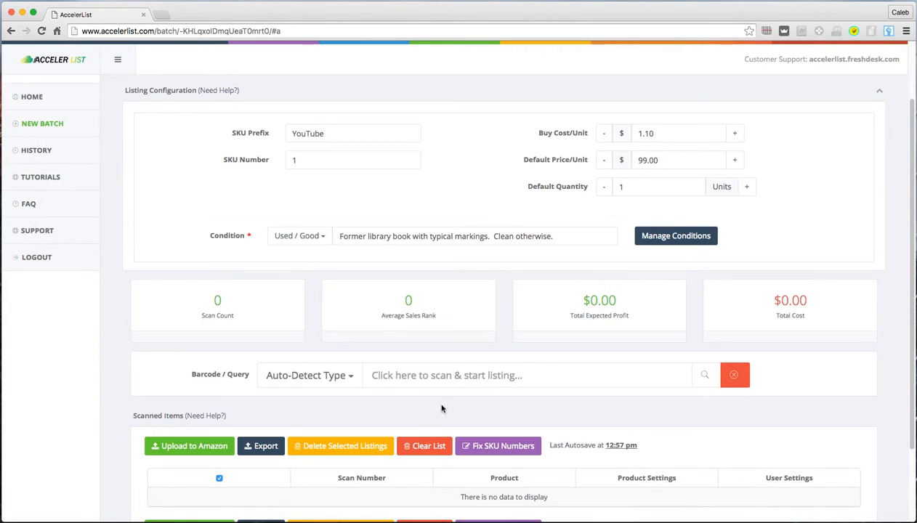
left_click(355, 378)
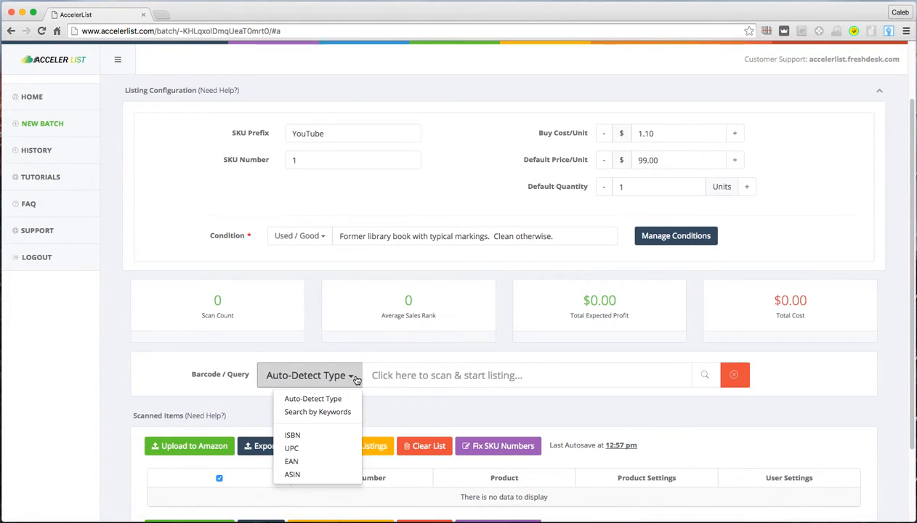
left_click(324, 434)
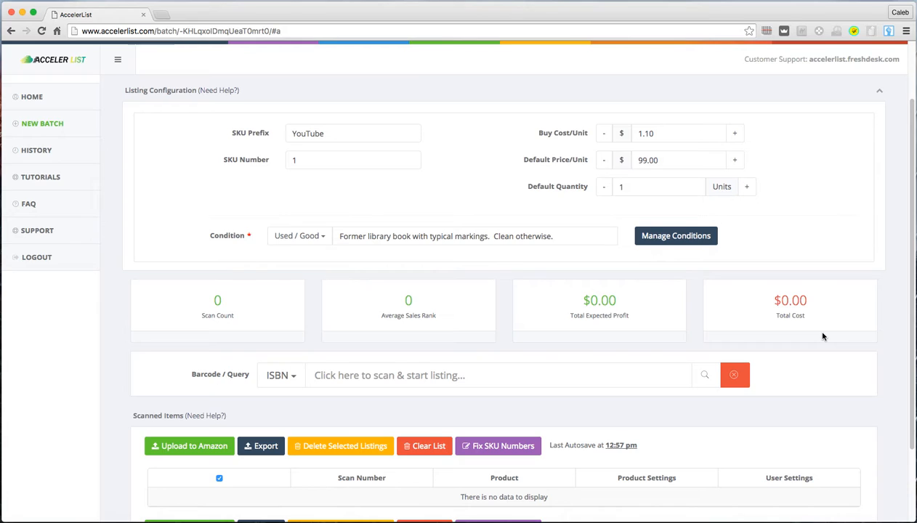
type("978097")
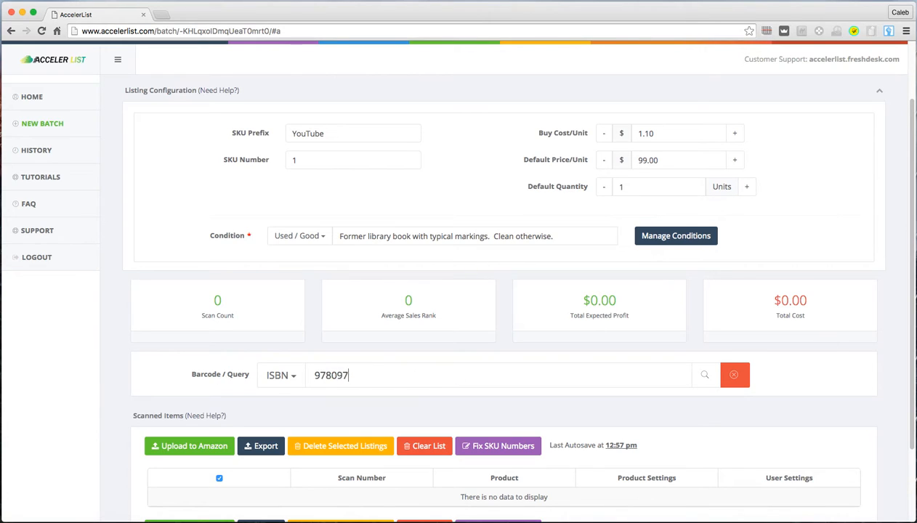
key("Return")
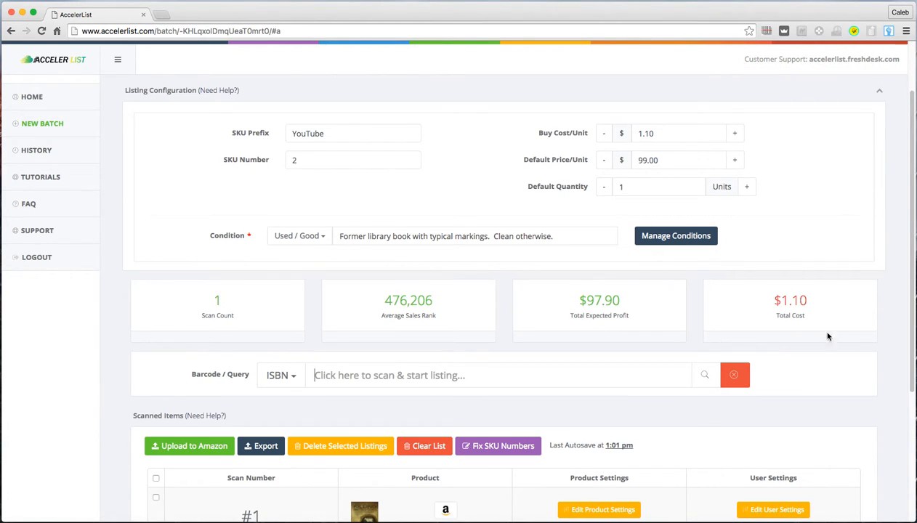
View the wrong-product keyword search for the first scanned item and cancel it, and check its editable product settings
scroll(875, 317, "down", 5)
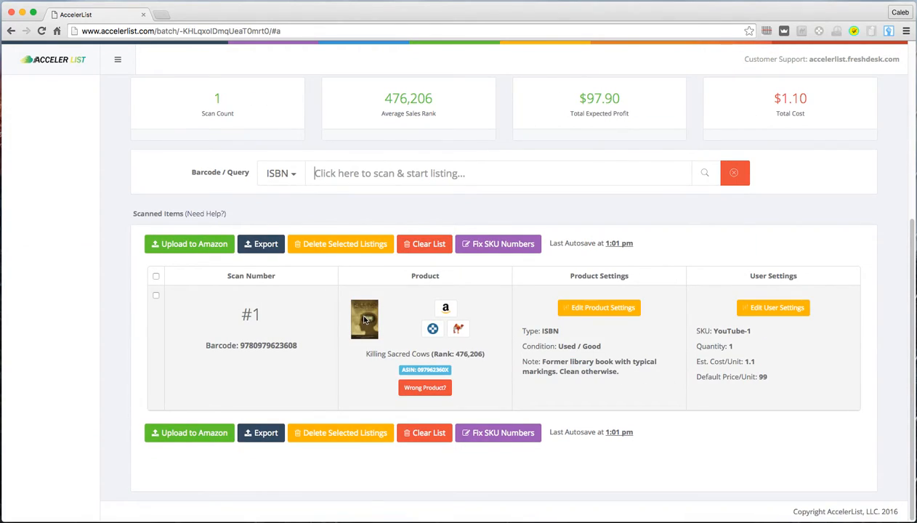
left_click(420, 390)
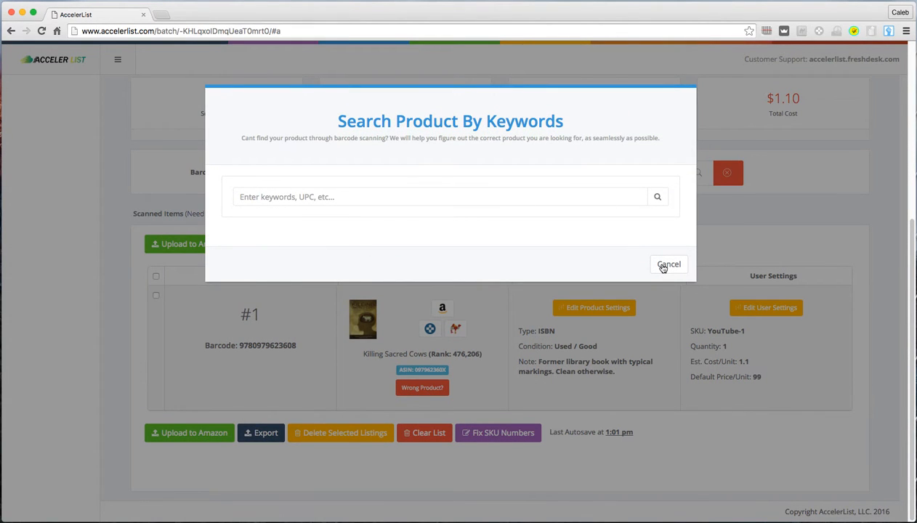
left_click(662, 267)
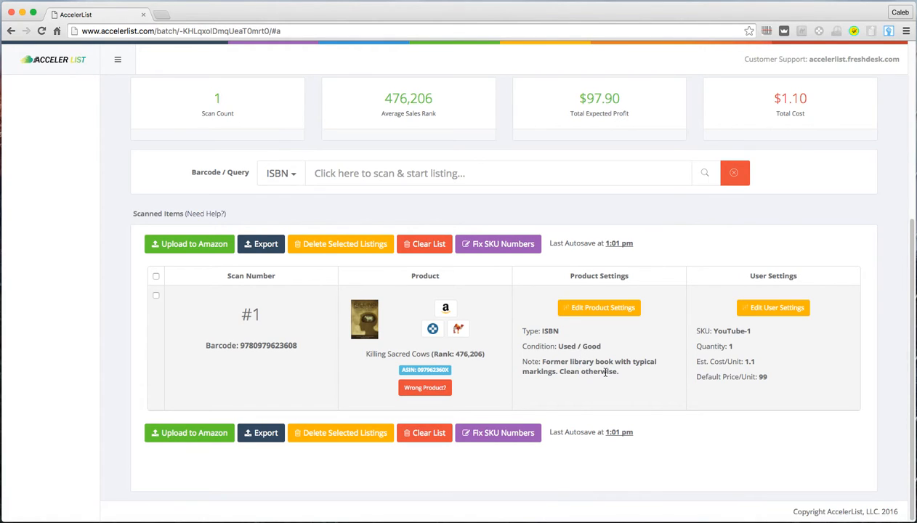
left_click(606, 372)
left_click(602, 309)
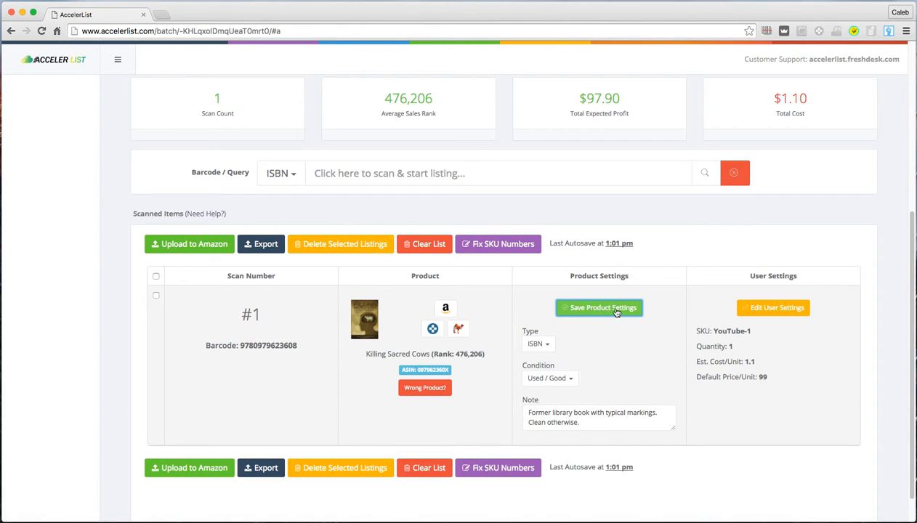
left_click(608, 310)
Set the estimated cost per unit of the Killing Sacred Cows listing to 1.07 and save its user settings
left_click(772, 308)
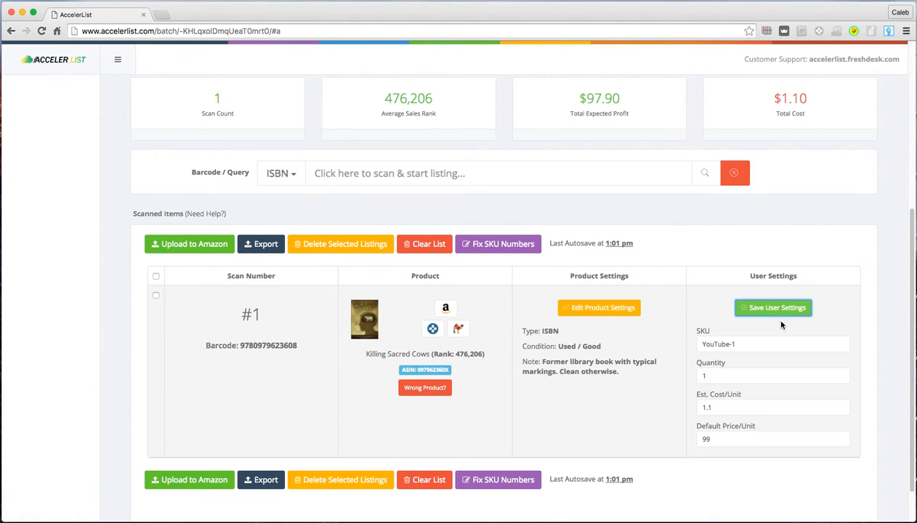
left_click(719, 414)
key("BackSpace")
type("07")
key("Tab")
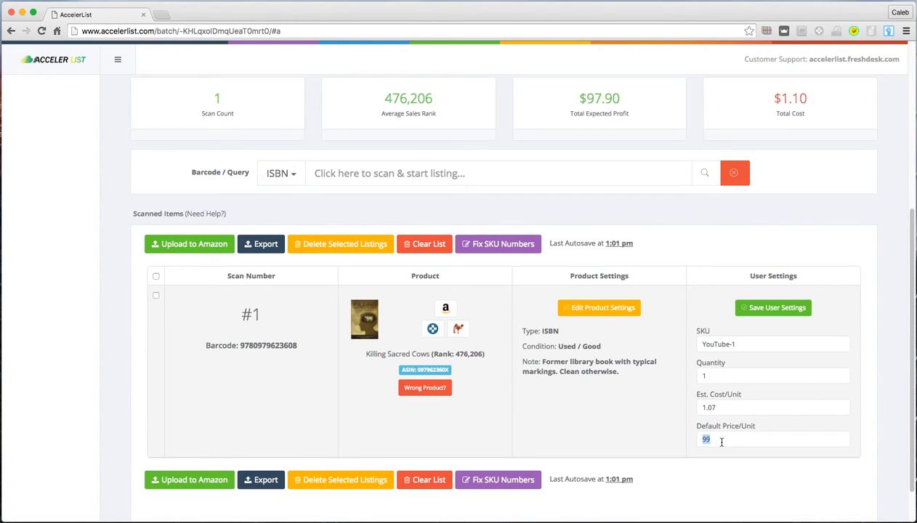
left_click(773, 310)
Open the Killing Sacred Cows page on Amazon, examine its used offers and price history, and close the page
left_click(449, 308)
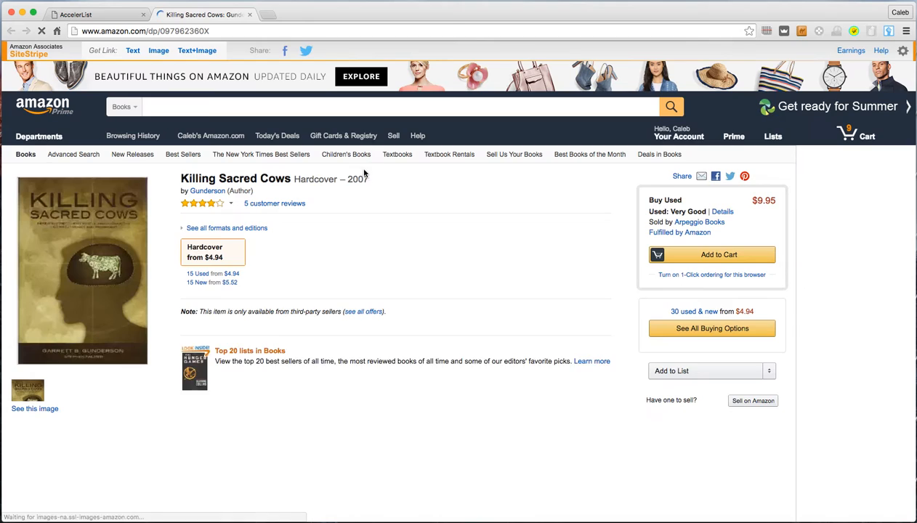
scroll(383, 202, "down", 1)
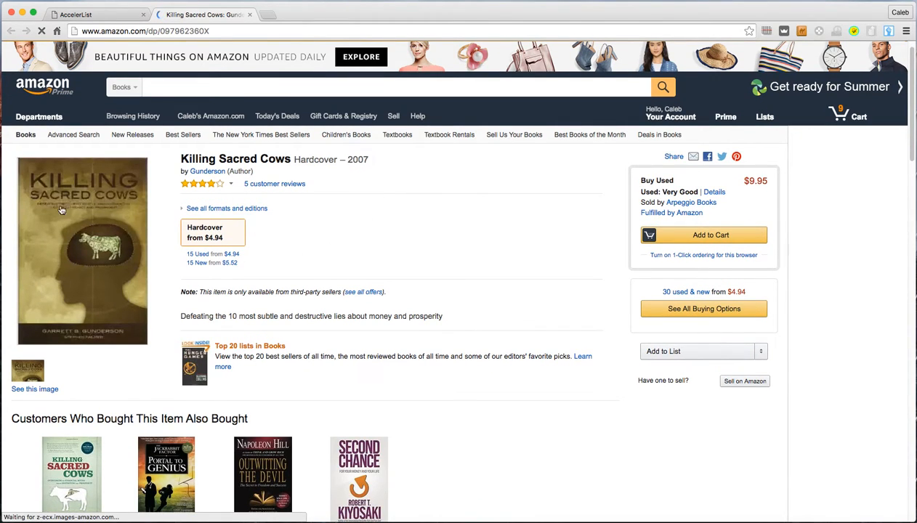
left_click(214, 258)
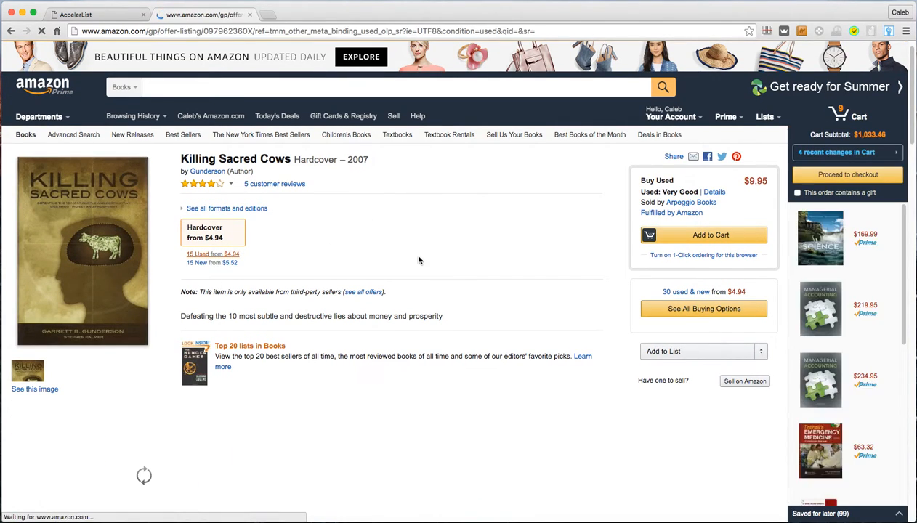
scroll(419, 260, "down", 2)
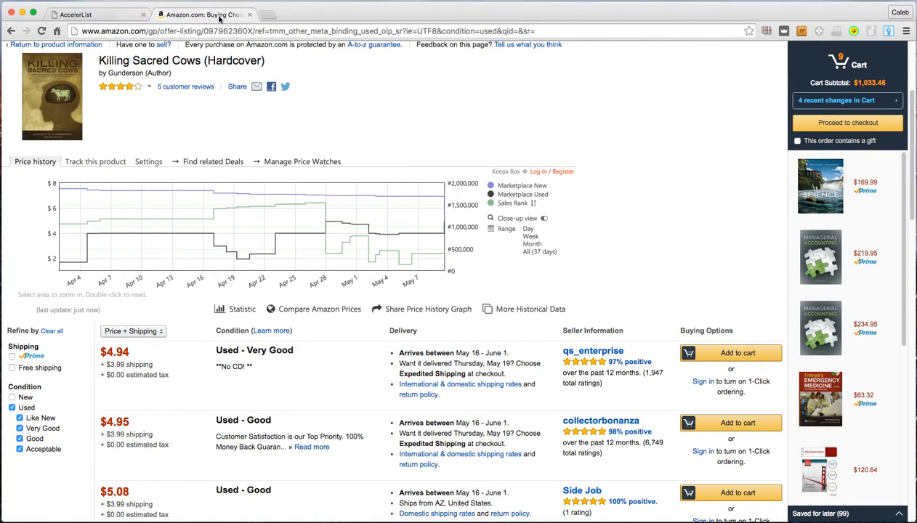
left_click(249, 14)
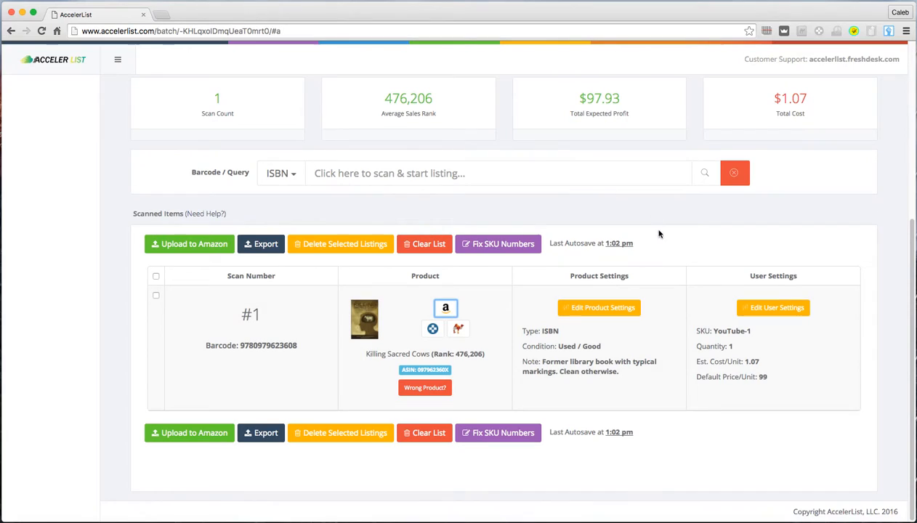
Check the default price in the Killing Sacred Cows listing's user settings and save them
left_click(756, 307)
double_click(743, 438)
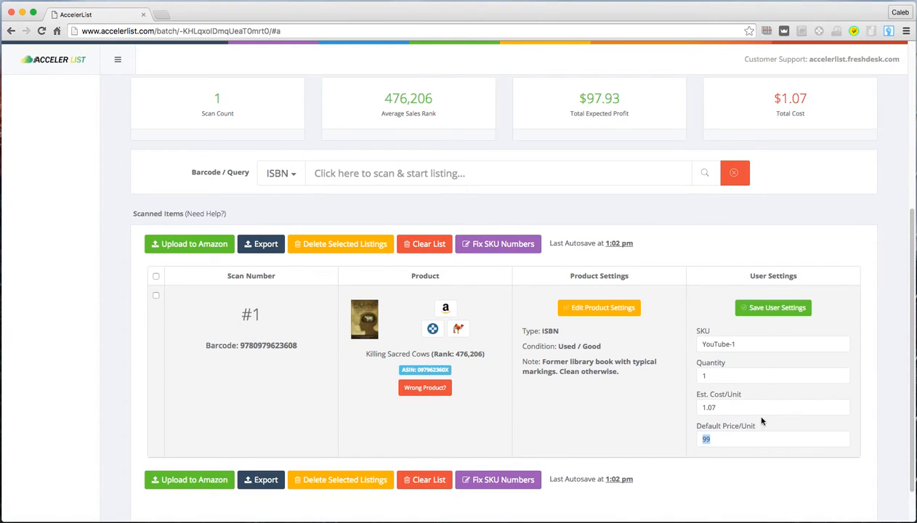
left_click(772, 309)
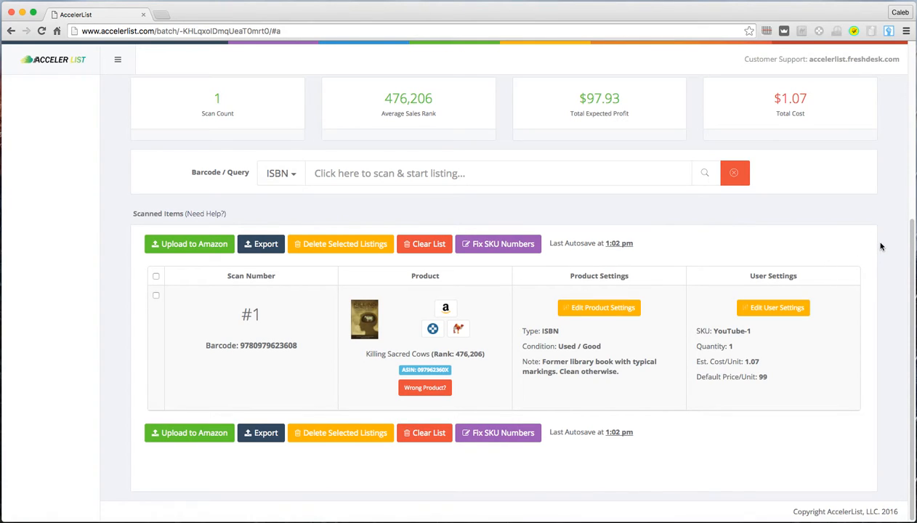
left_click(336, 163)
type("9780470597675")
key("Return")
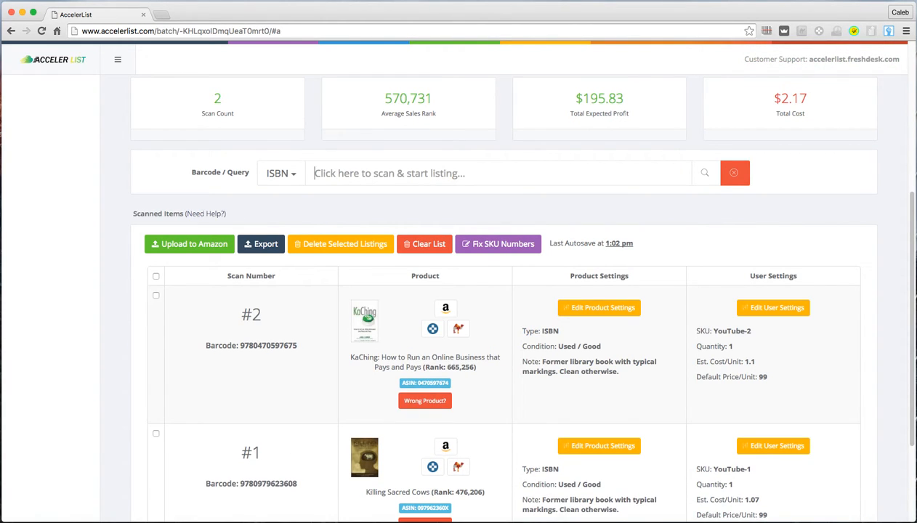
type("9781118004357")
key("Return")
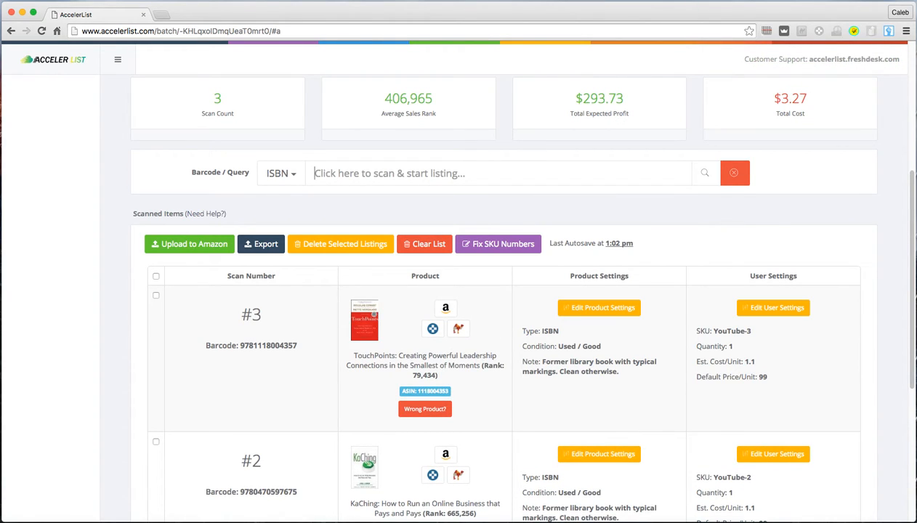
type("9780071549035")
key("Return")
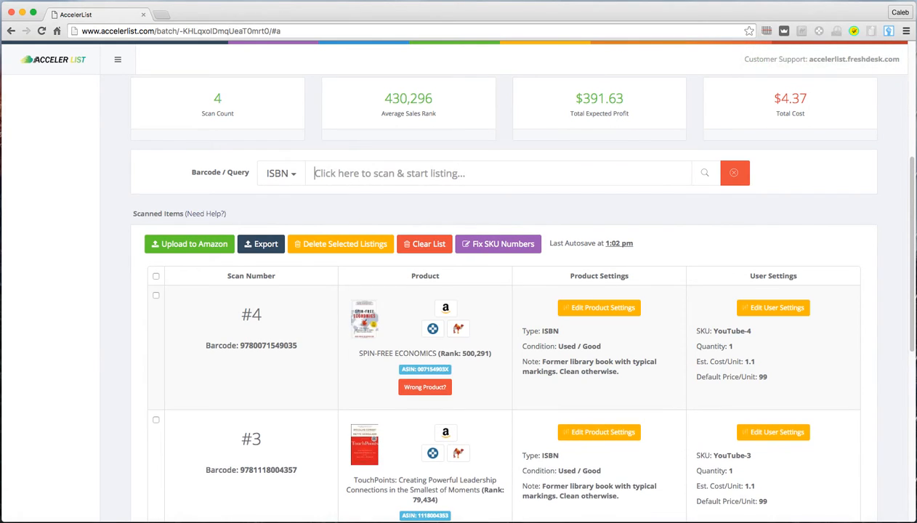
type("9780465021864")
key("Return")
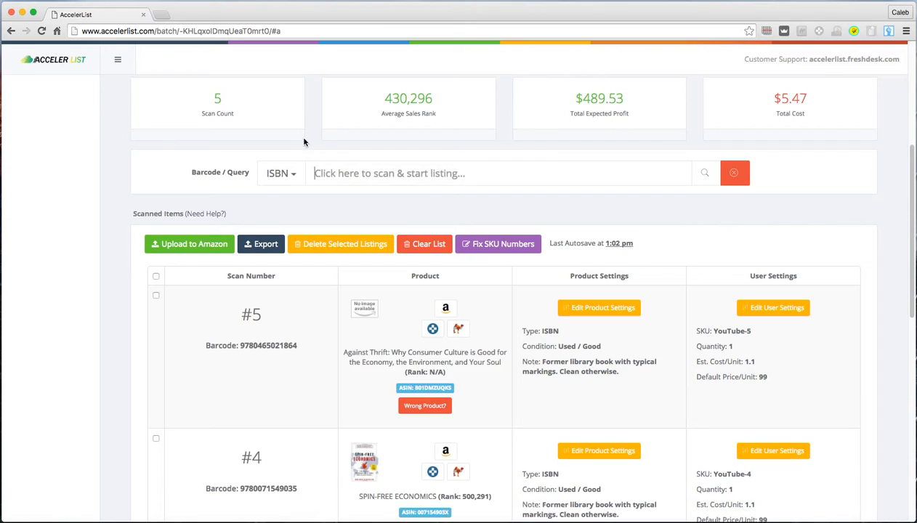
Change the default condition to Used / Very Good with the note "Crisp and clean with no markings."
scroll(298, 145, "up", 3)
left_click(301, 194)
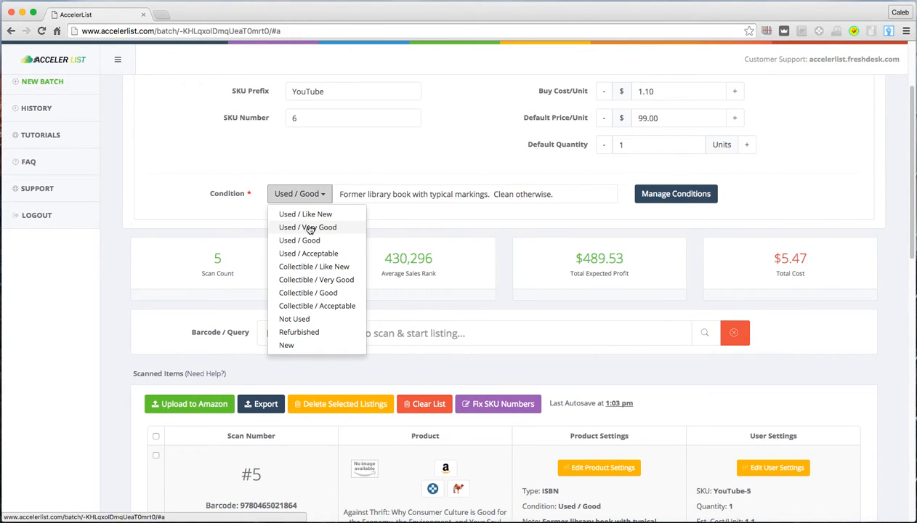
left_click(308, 227)
left_click(359, 197)
left_click(376, 214)
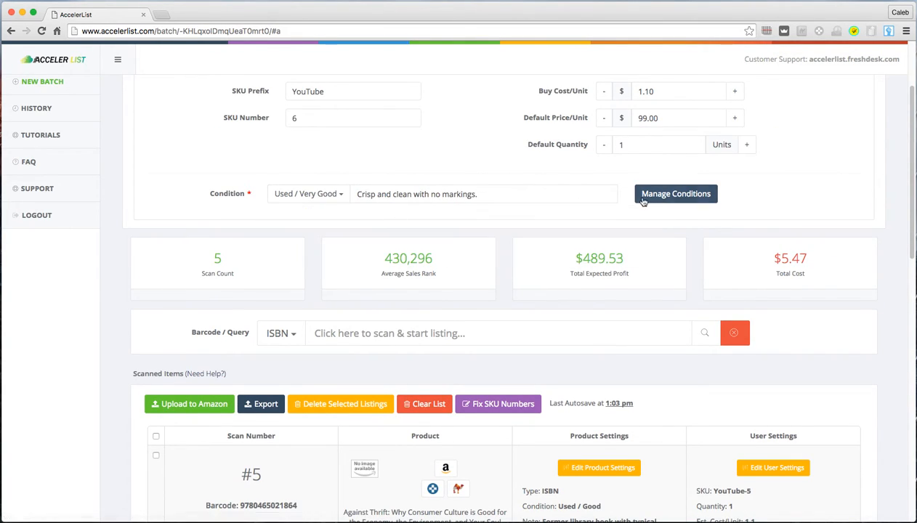
scroll(859, 221, "down", 2)
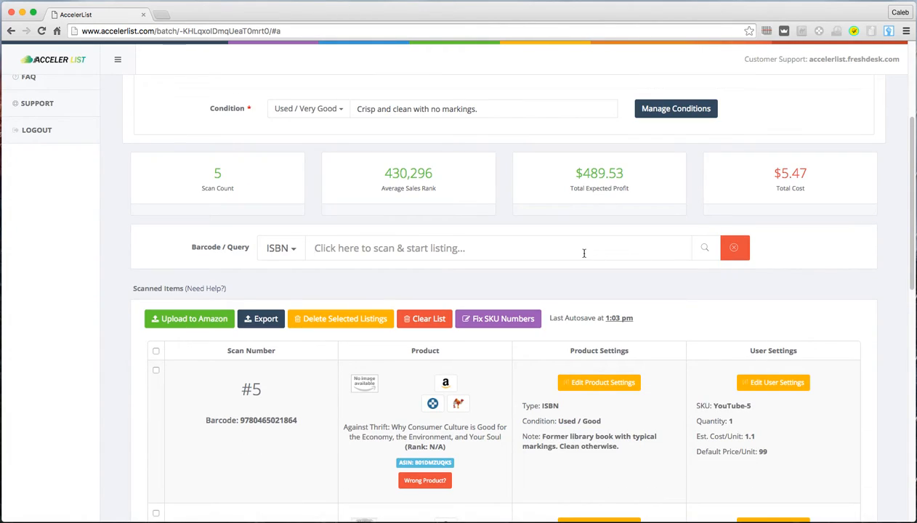
left_click(583, 253)
type("9780787988616")
key("Return")
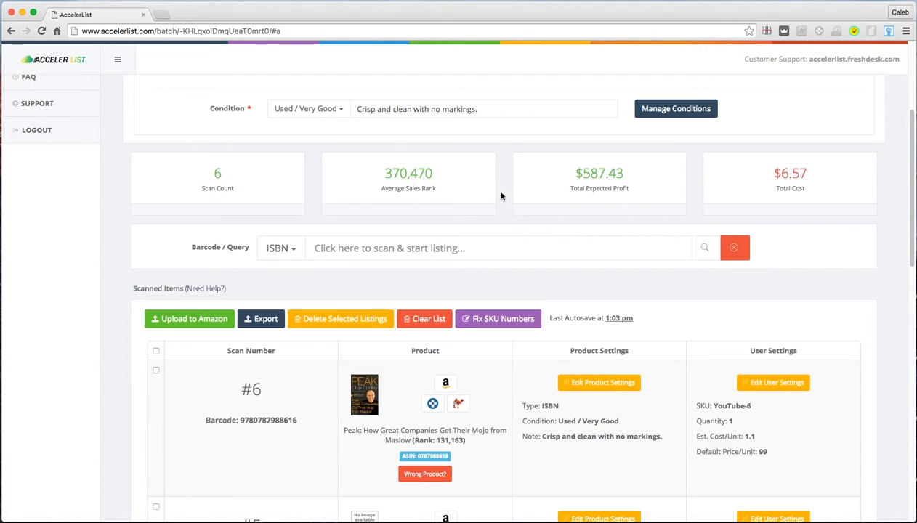
scroll(868, 278, "down", 3)
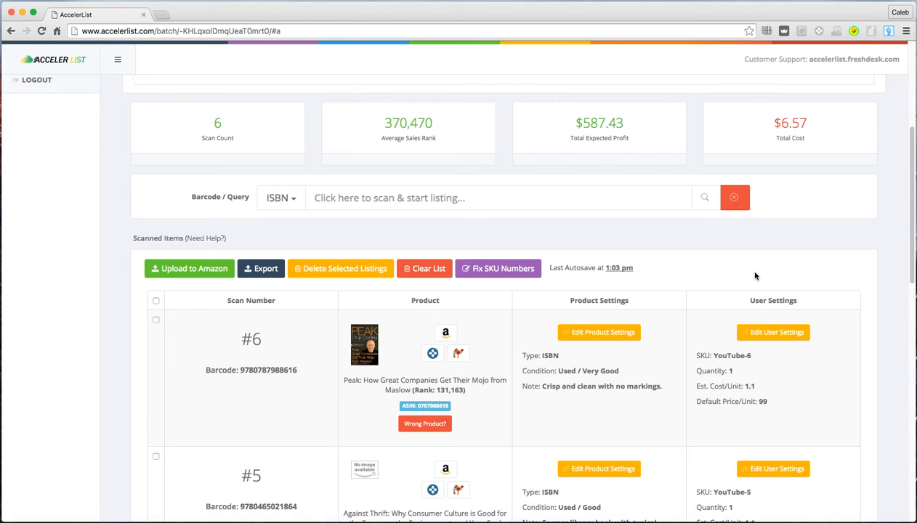
scroll(889, 279, "up", 3)
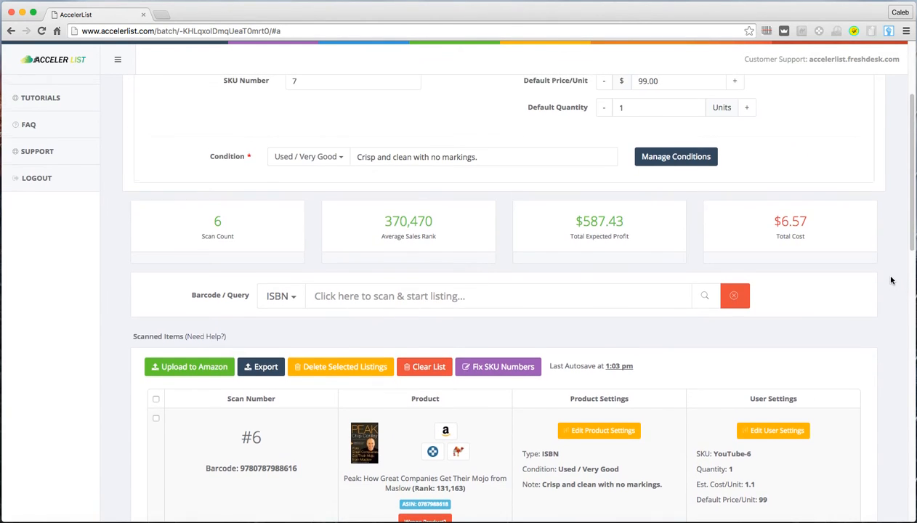
scroll(892, 280, "up", 3)
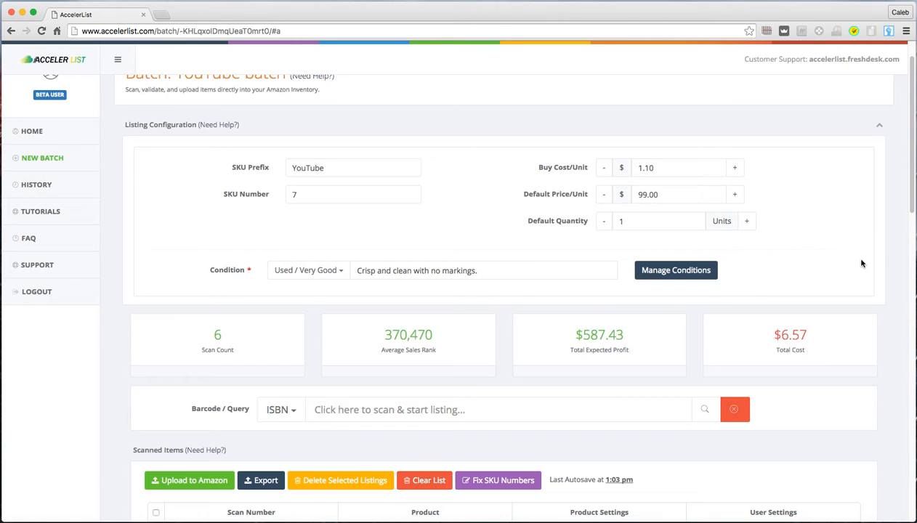
scroll(883, 250, "down", 6)
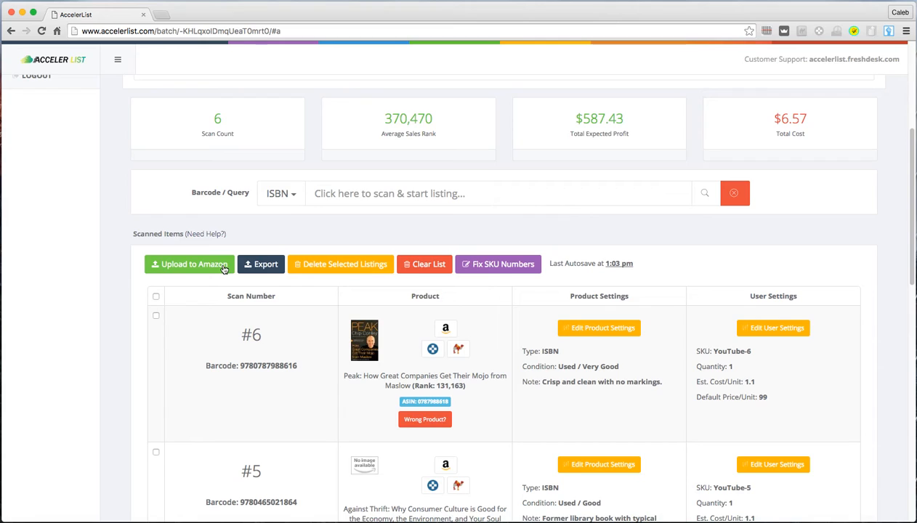
Export the batch to a tracking spreadsheet with the SKU prefix as source, ship date 05/09/2016 and a shipping cost of $3
left_click(265, 265)
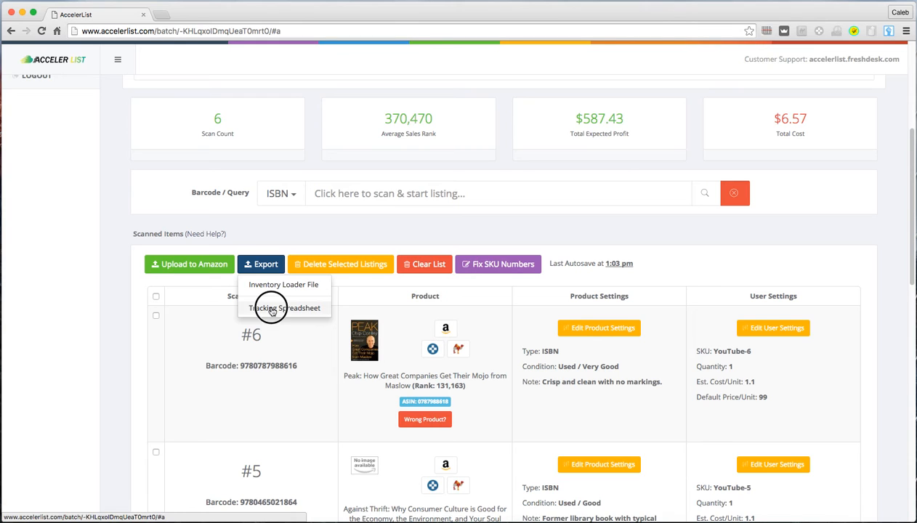
left_click(271, 309)
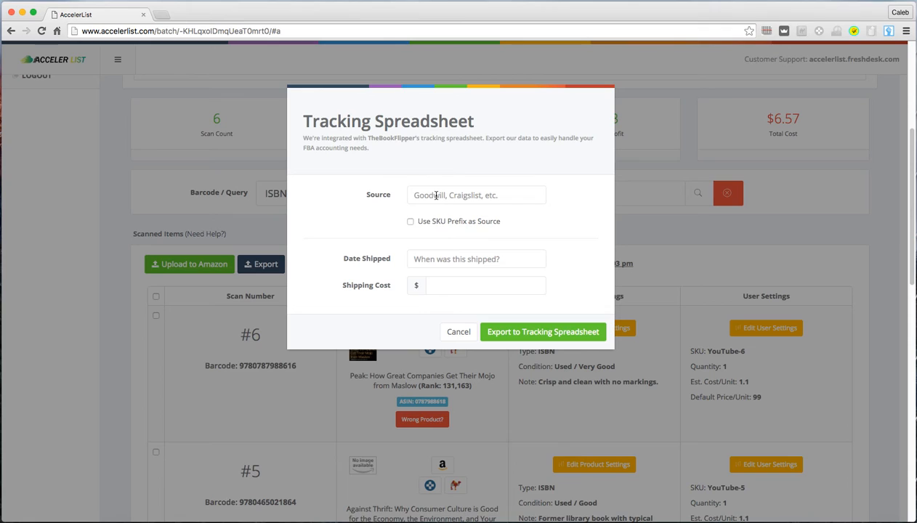
left_click(411, 223)
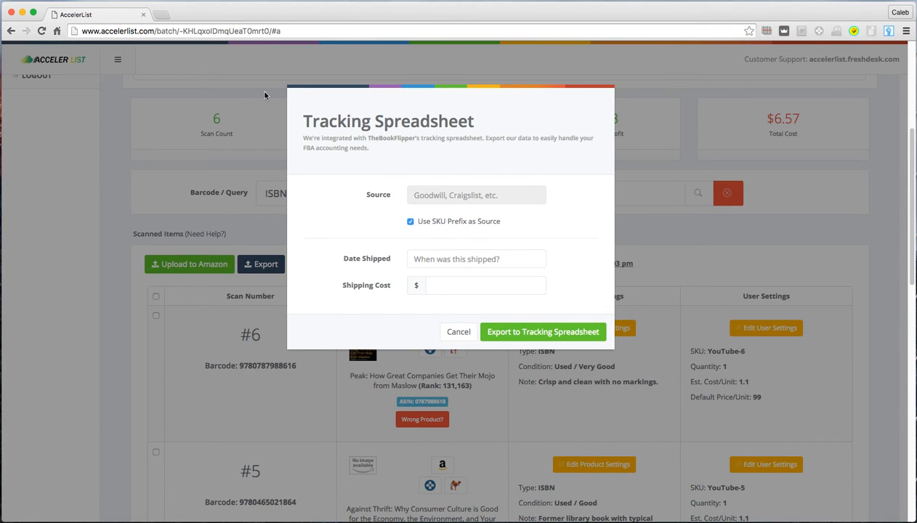
left_click(456, 260)
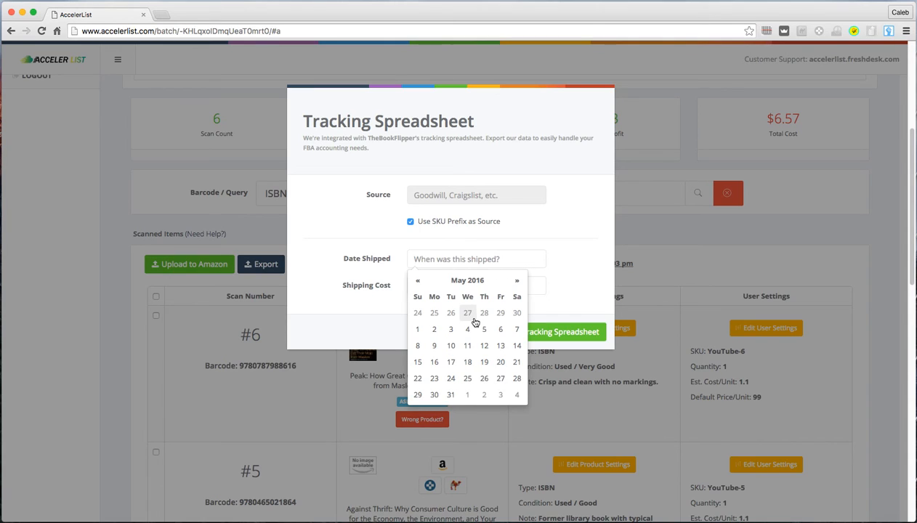
left_click(435, 347)
left_click(540, 287)
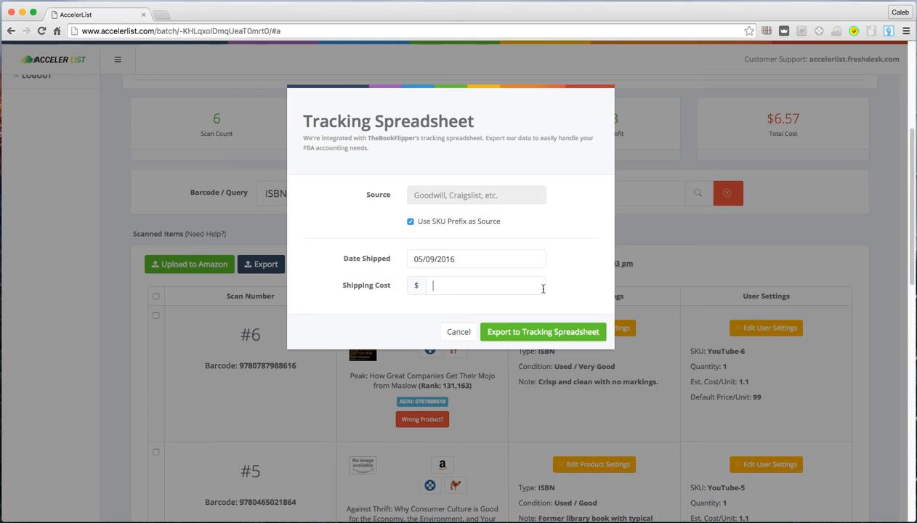
type("3")
left_click(541, 328)
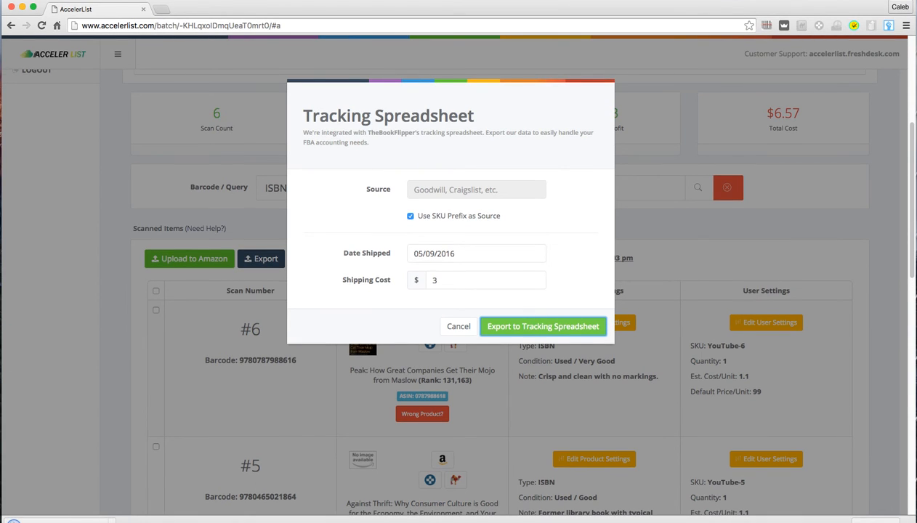
Open the downloaded export_tracking (4).tsv file, move its window clear of the screen edge and select all of its text
left_click_drag(229, 2, 233, 2)
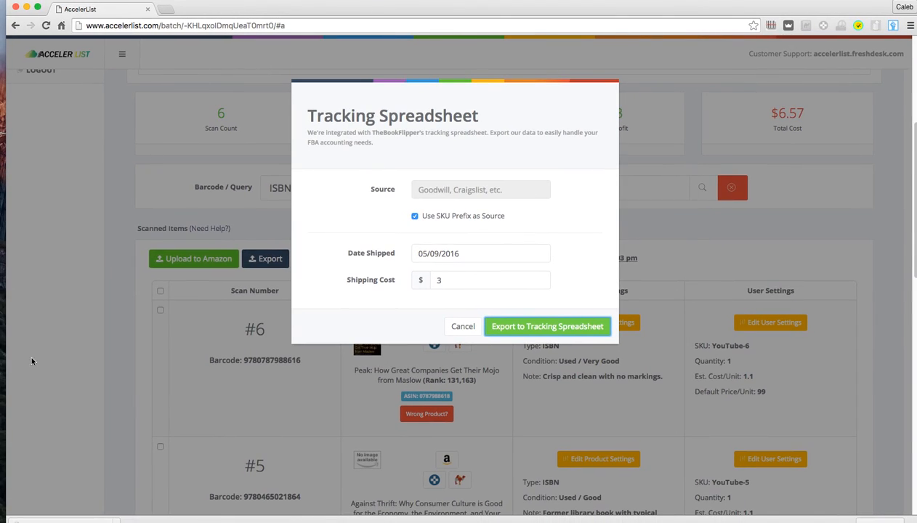
left_click(68, 517)
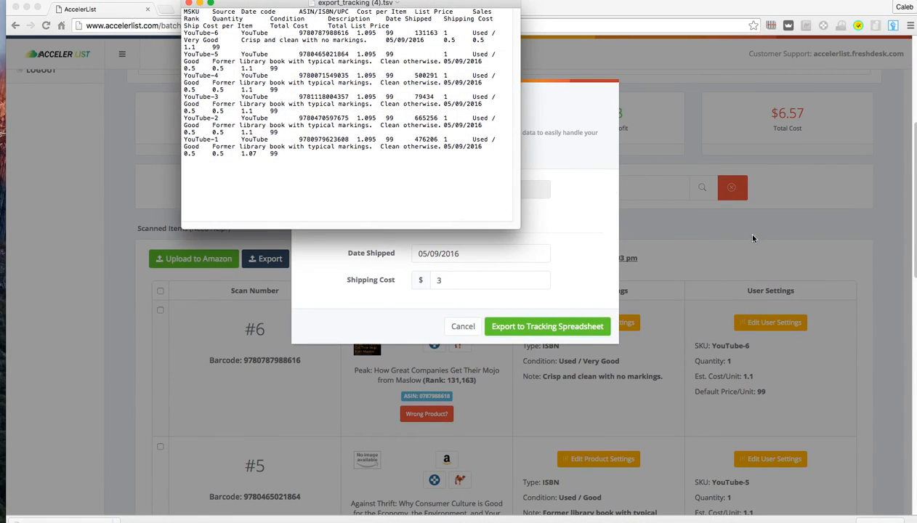
left_click_drag(440, 5, 519, 67)
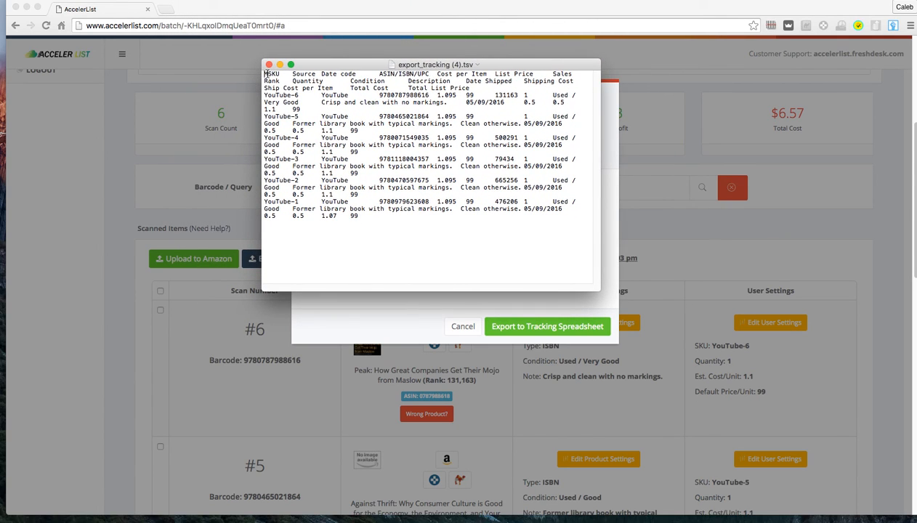
key("super+a")
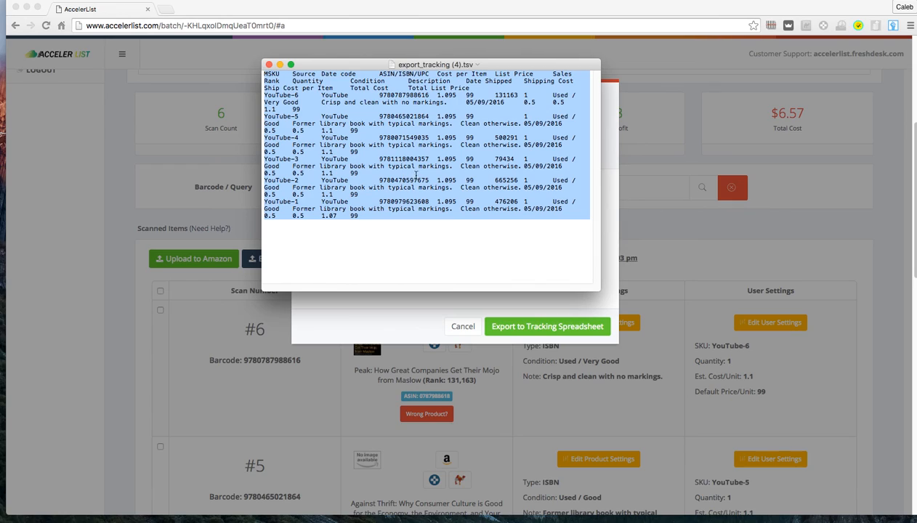